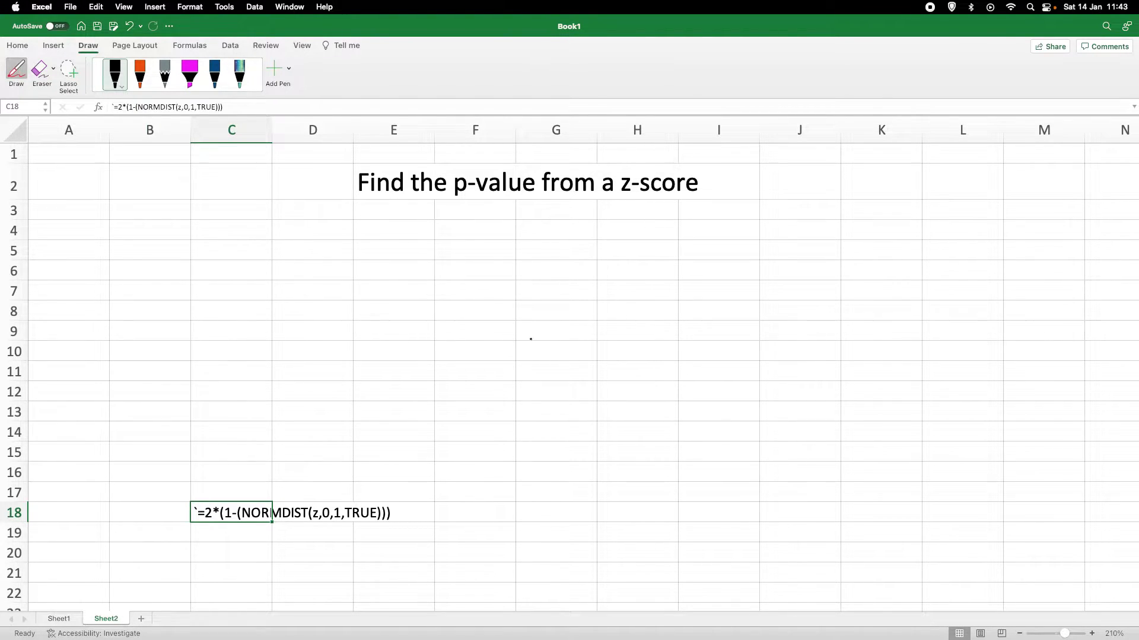
# Ink a horizontal baseline along row 9 and sketch a bell curve above it.
pyautogui.moveTo(531, 339); pyautogui.dragTo(877, 338)
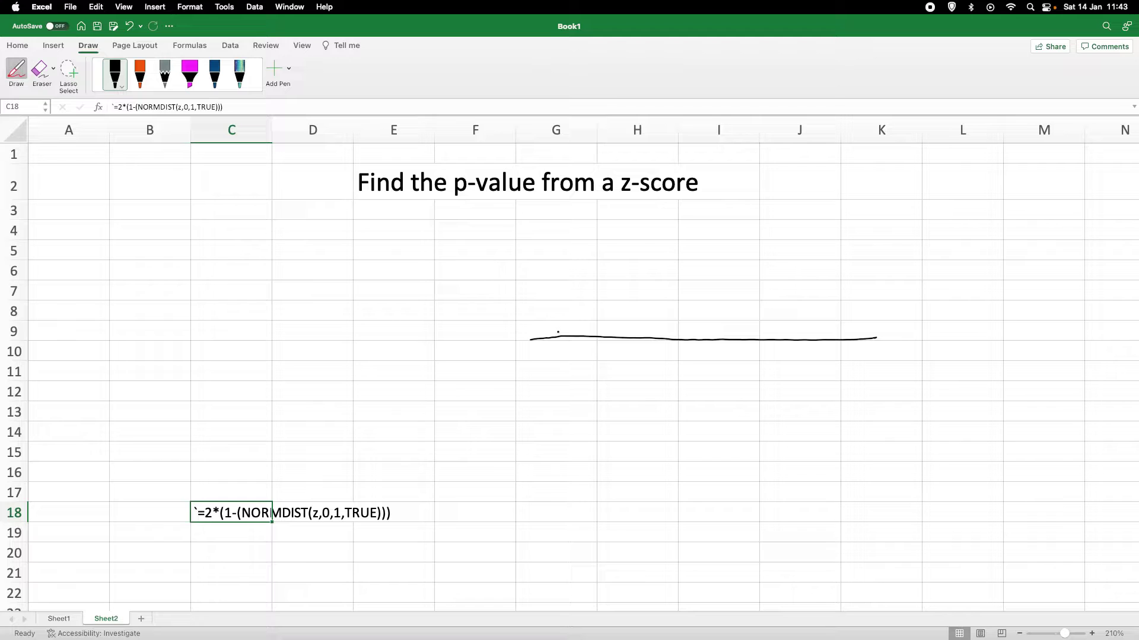
pyautogui.moveTo(558, 332)
pyautogui.mouseDown()
pyautogui.moveTo(604, 311)
pyautogui.moveTo(652, 238)
pyautogui.moveTo(677, 226)
pyautogui.moveTo(716, 246)
pyautogui.moveTo(748, 314)
pyautogui.moveTo(835, 336)
pyautogui.mouseUp()
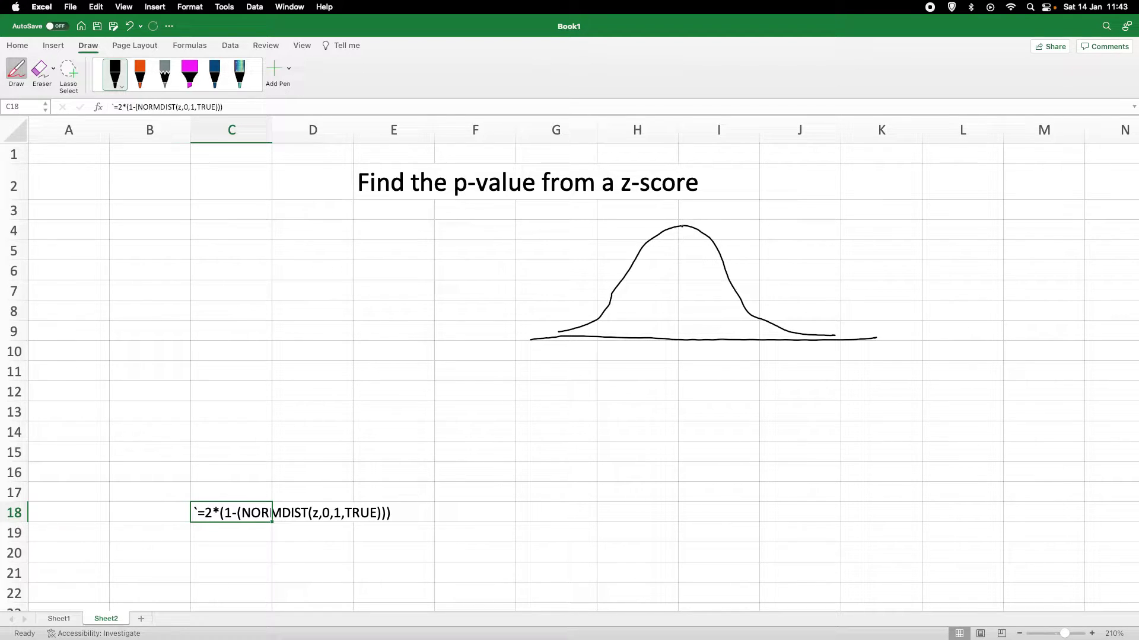
# Draw a dashed centre line from the peak, label it μ, and add ticks on both sides.
pyautogui.moveTo(683, 225); pyautogui.dragTo(683, 335)
pyautogui.moveTo(664, 375); pyautogui.dragTo(691, 360)
pyautogui.moveTo(720, 337); pyautogui.dragTo(772, 345)
pyautogui.moveTo(651, 335)
pyautogui.mouseDown()
pyautogui.moveTo(651, 343)
pyautogui.moveTo(603, 347)
pyautogui.mouseUp()
# Label the right ticks σ and 2σ, mark both 2σ cutoffs, and begin hatching near 2σ.
pyautogui.moveTo(722, 354); pyautogui.dragTo(726, 353)
pyautogui.moveTo(765, 354); pyautogui.dragTo(785, 354)
pyautogui.moveTo(775, 326)
pyautogui.mouseDown()
pyautogui.moveTo(774, 345)
pyautogui.moveTo(775, 324)
pyautogui.mouseUp()
pyautogui.moveTo(605, 317); pyautogui.dragTo(606, 337)
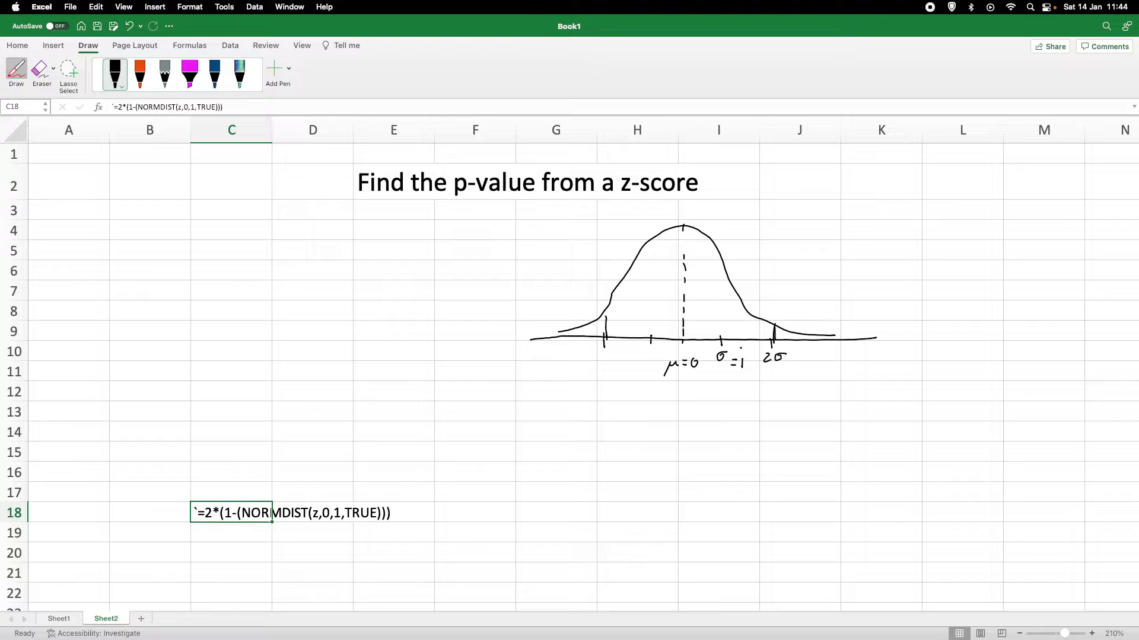
pyautogui.moveTo(769, 325)
pyautogui.mouseDown()
pyautogui.moveTo(754, 340)
pyautogui.moveTo(746, 330)
pyautogui.mouseUp()
# Hatch the area under the curve between the cutoffs, filling any gaps.
pyautogui.moveTo(736, 283)
pyautogui.mouseDown()
pyautogui.moveTo(719, 305)
pyautogui.moveTo(679, 262)
pyautogui.moveTo(628, 295)
pyautogui.mouseUp()
pyautogui.moveTo(641, 277)
pyautogui.mouseDown()
pyautogui.moveTo(616, 324)
pyautogui.moveTo(633, 328)
pyautogui.mouseUp()
pyautogui.moveTo(661, 297); pyautogui.dragTo(641, 336)
pyautogui.moveTo(665, 313)
pyautogui.mouseDown()
pyautogui.moveTo(654, 336)
pyautogui.moveTo(669, 335)
pyautogui.mouseUp()
pyautogui.moveTo(690, 315); pyautogui.dragTo(690, 334)
pyautogui.moveTo(708, 320)
pyautogui.mouseDown()
pyautogui.moveTo(700, 336)
pyautogui.moveTo(712, 339)
pyautogui.mouseUp()
pyautogui.moveTo(672, 292); pyautogui.dragTo(667, 306)
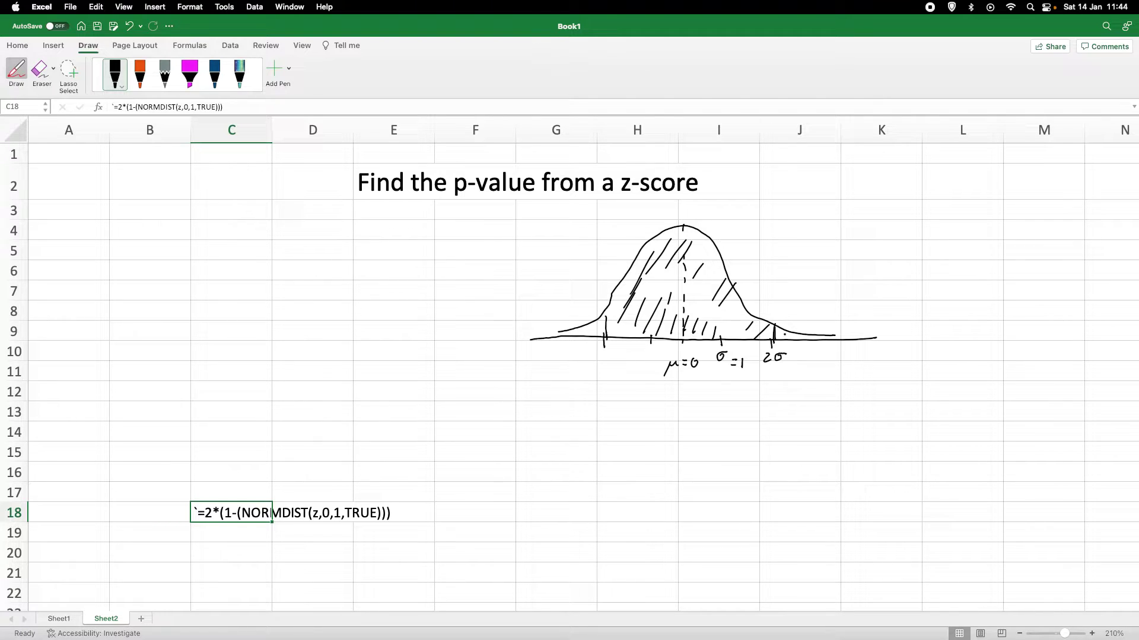
# Densely shade both tails, draw pointer lines down toward the 5% label, and start writing 95.
pyautogui.moveTo(788, 329)
pyautogui.mouseDown()
pyautogui.moveTo(776, 340)
pyautogui.moveTo(824, 339)
pyautogui.mouseUp()
pyautogui.moveTo(588, 333)
pyautogui.mouseDown()
pyautogui.moveTo(555, 341)
pyautogui.moveTo(597, 325)
pyautogui.mouseUp()
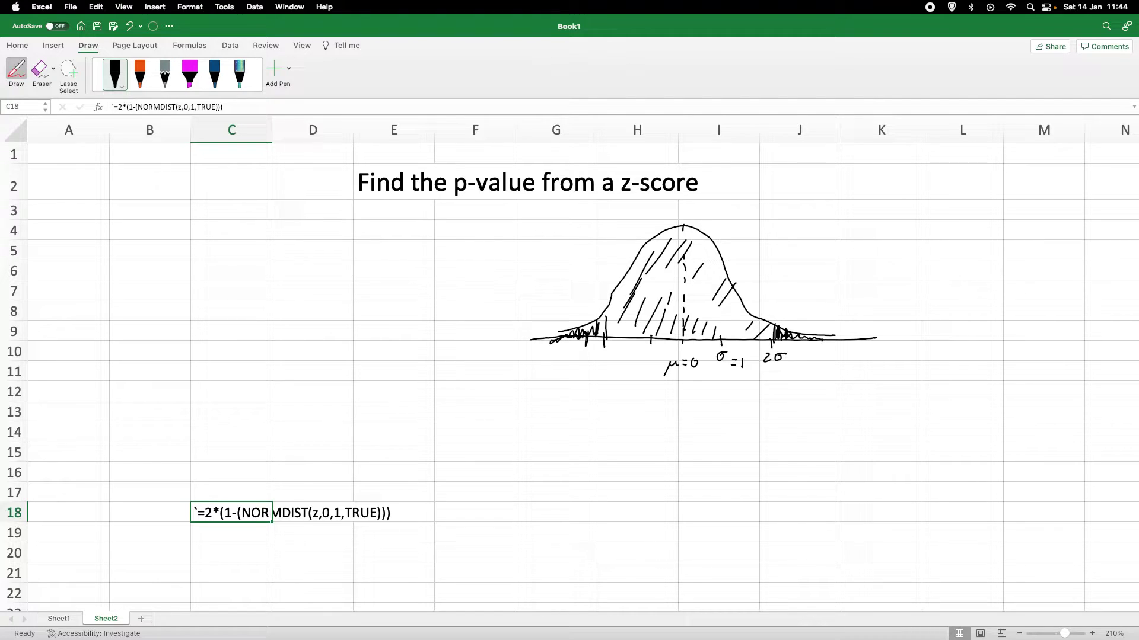
pyautogui.moveTo(828, 311); pyautogui.dragTo(823, 316)
pyautogui.moveTo(587, 343); pyautogui.dragTo(707, 439)
pyautogui.moveTo(817, 342)
pyautogui.mouseDown()
pyautogui.moveTo(728, 426)
pyautogui.moveTo(763, 422)
pyautogui.moveTo(770, 436)
pyautogui.mouseUp()
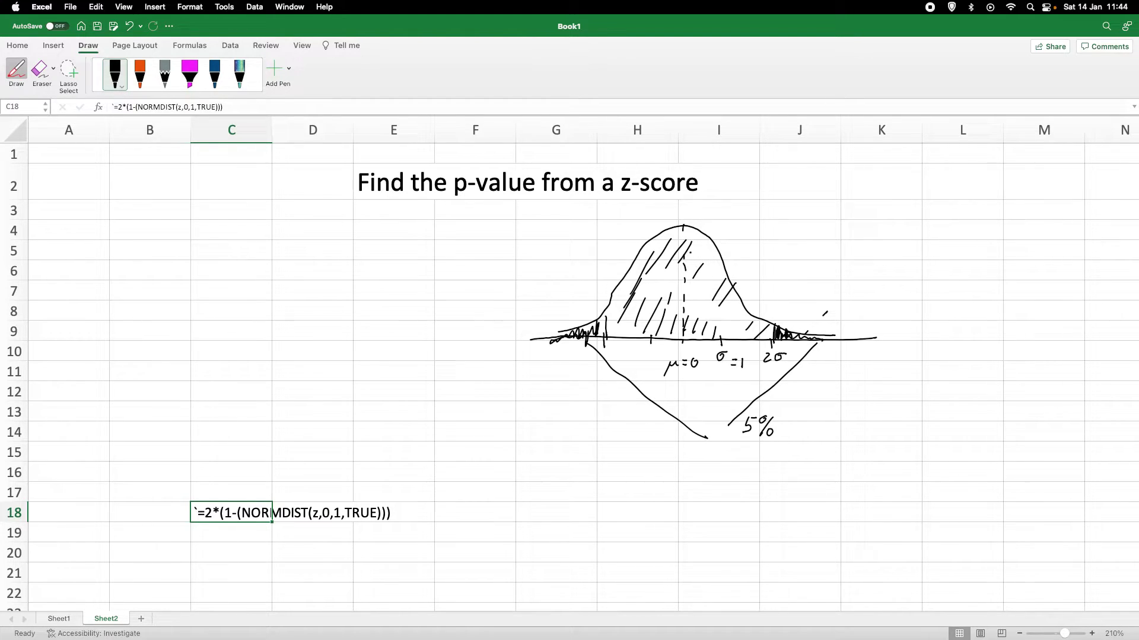
pyautogui.moveTo(670, 276)
pyautogui.mouseDown()
pyautogui.moveTo(666, 295)
pyautogui.moveTo(682, 287)
pyautogui.moveTo(672, 291)
pyautogui.mouseUp()
pyautogui.moveTo(679, 274)
pyautogui.mouseDown()
pyautogui.moveTo(692, 271)
pyautogui.moveTo(690, 297)
pyautogui.moveTo(701, 297)
pyautogui.mouseUp()
# Mark a point on the right tail with the orange pen, then return to the black pen.
pyautogui.click(142, 86)
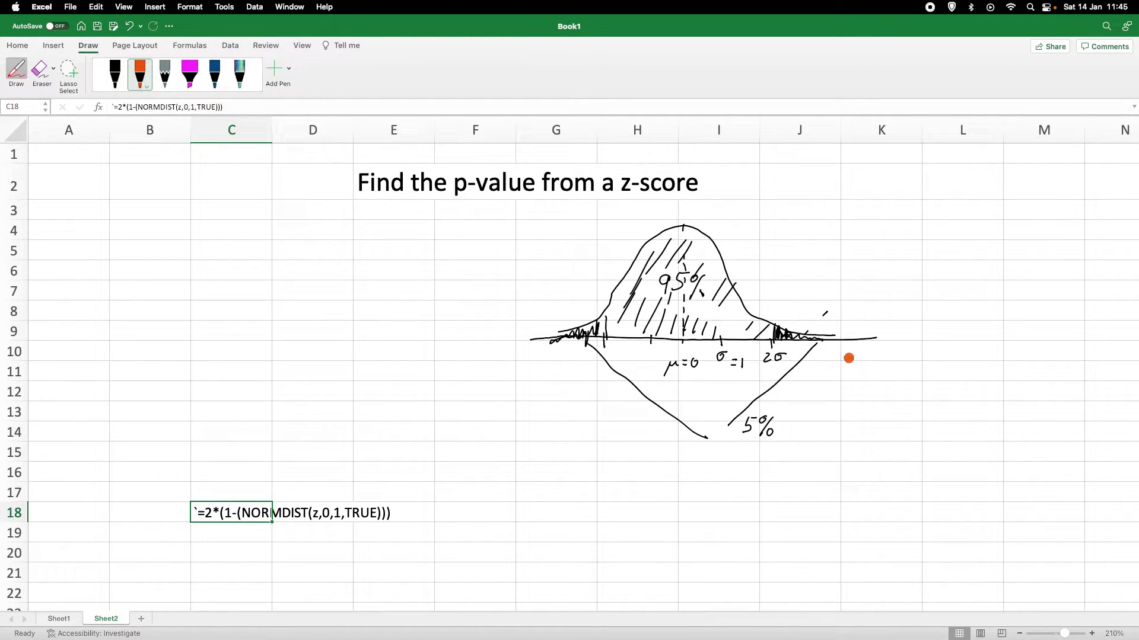
pyautogui.moveTo(811, 341)
pyautogui.mouseDown()
pyautogui.moveTo(823, 338)
pyautogui.moveTo(796, 334)
pyautogui.mouseUp()
pyautogui.moveTo(818, 336); pyautogui.dragTo(828, 341)
pyautogui.click(116, 76)
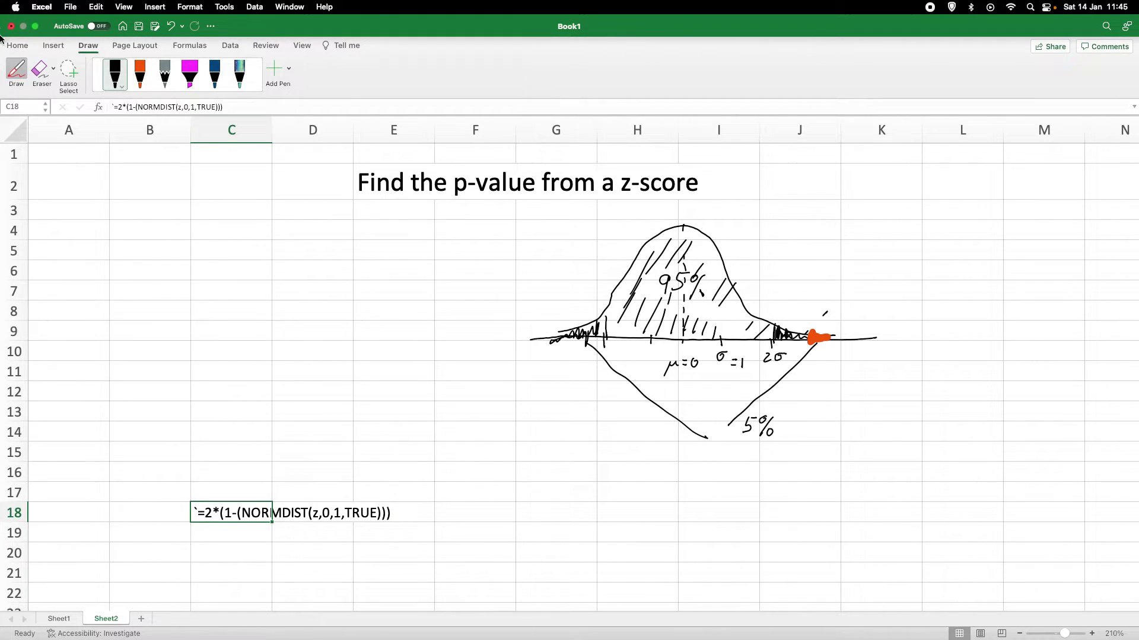
# Select cell C20, then ink an arrow pointing at the NORMDIST formula's 1 argument.
pyautogui.click(19, 67)
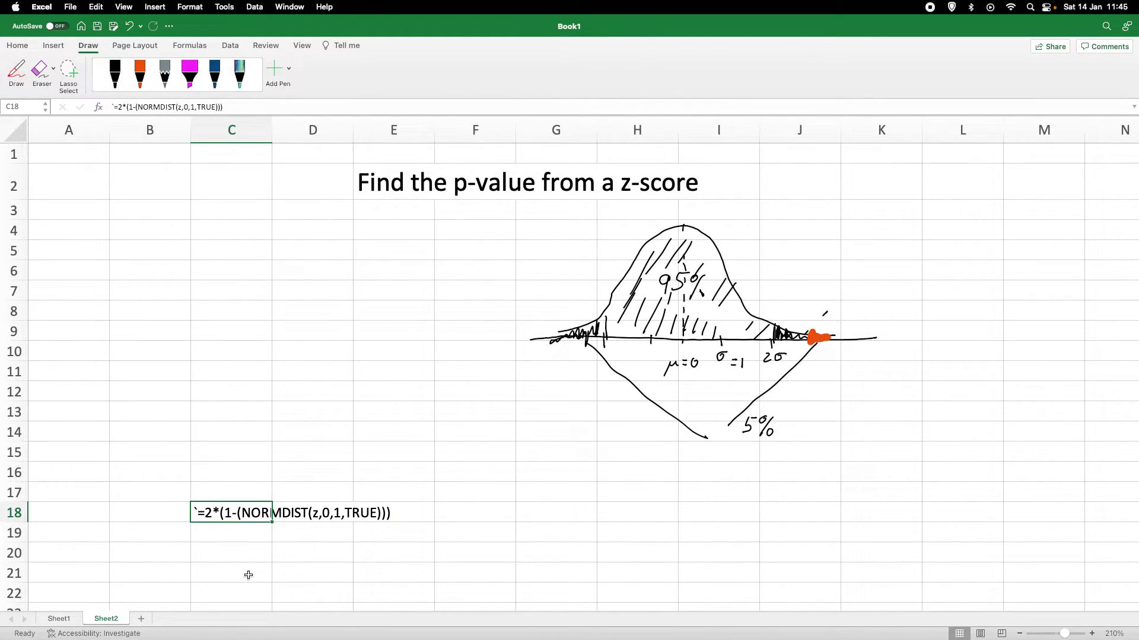
pyautogui.click(241, 546)
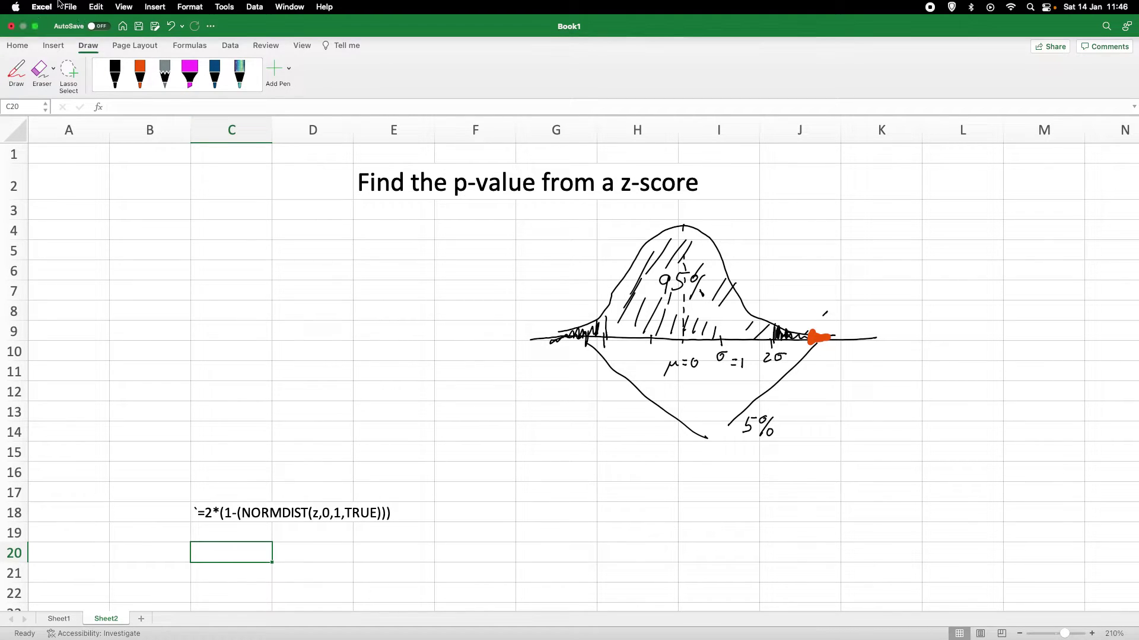
pyautogui.click(115, 75)
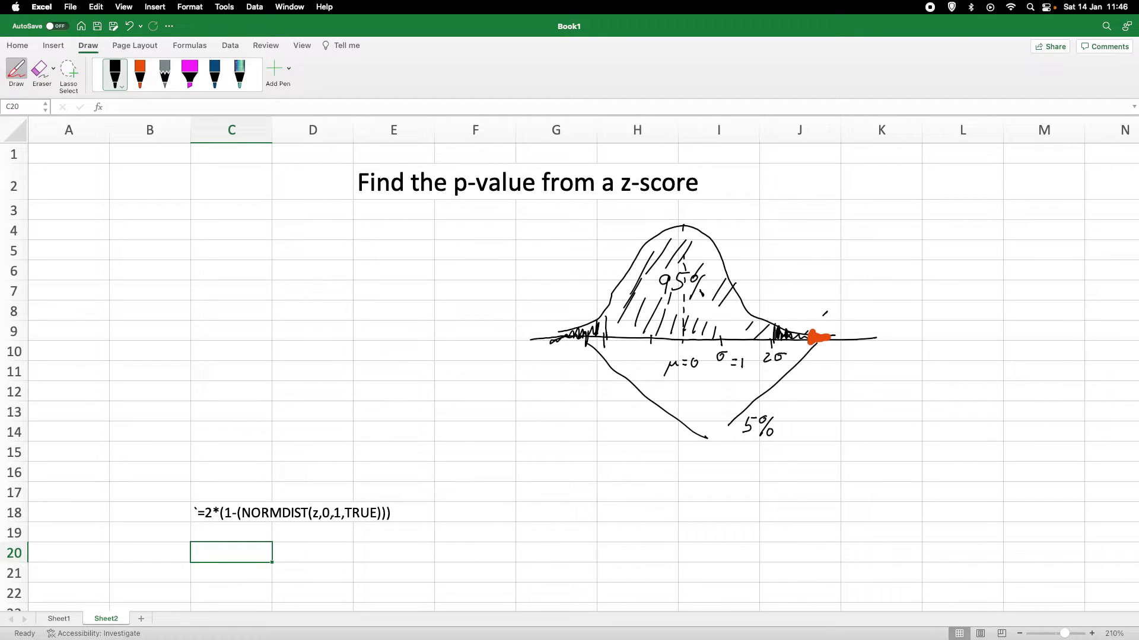
pyautogui.moveTo(327, 520)
pyautogui.mouseDown()
pyautogui.moveTo(331, 536)
pyautogui.moveTo(347, 537)
pyautogui.mouseUp()
pyautogui.moveTo(341, 497); pyautogui.dragTo(360, 470)
# Ink a 'z' label in D6 and enter the z-score 2.5 in cell E6.
pyautogui.moveTo(280, 268); pyautogui.dragTo(291, 277)
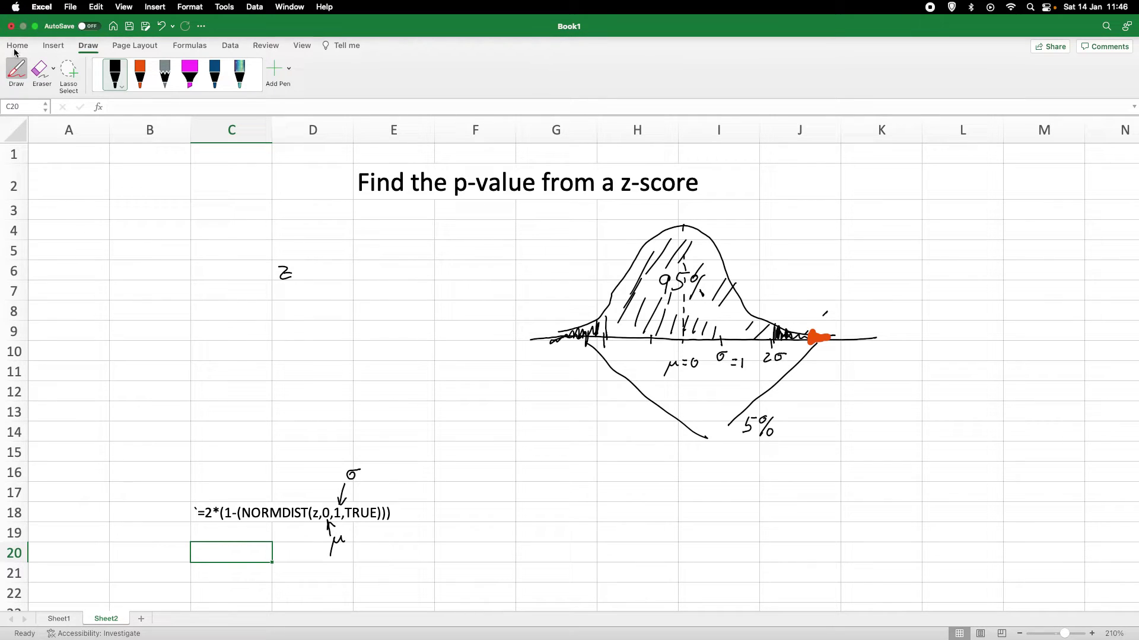
pyautogui.click(22, 77)
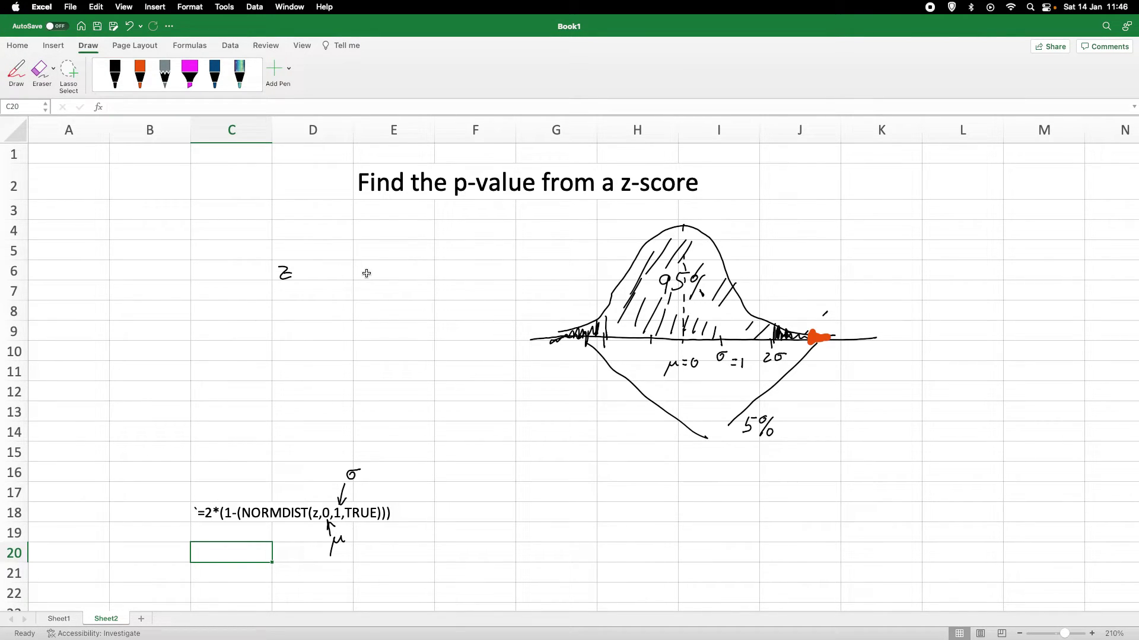
pyautogui.click(372, 274)
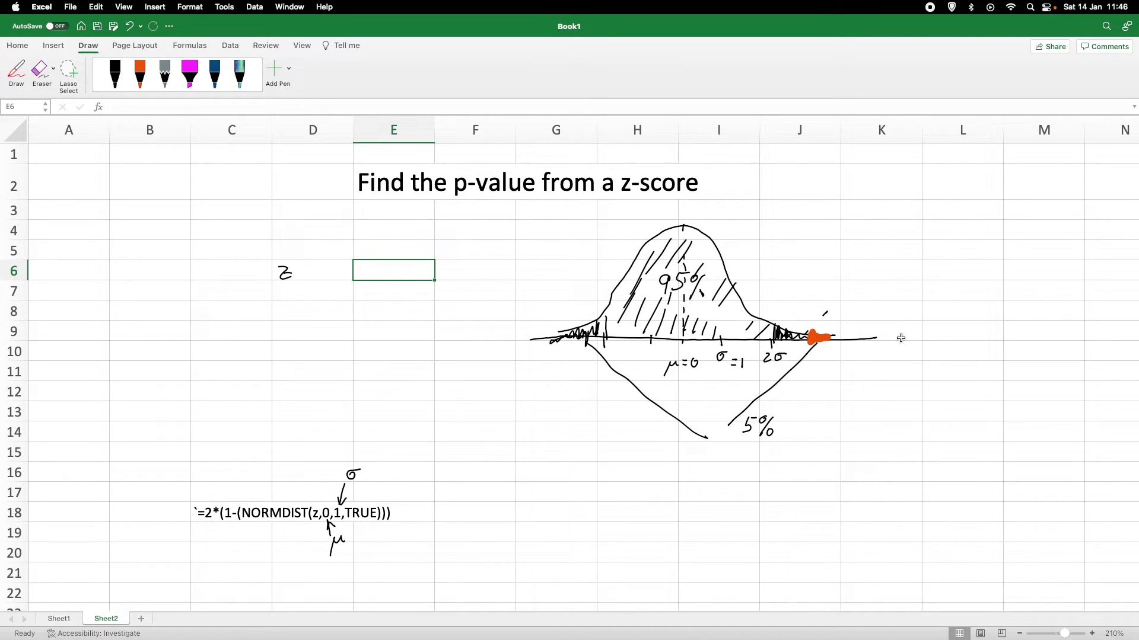
pyautogui.write('2.5')
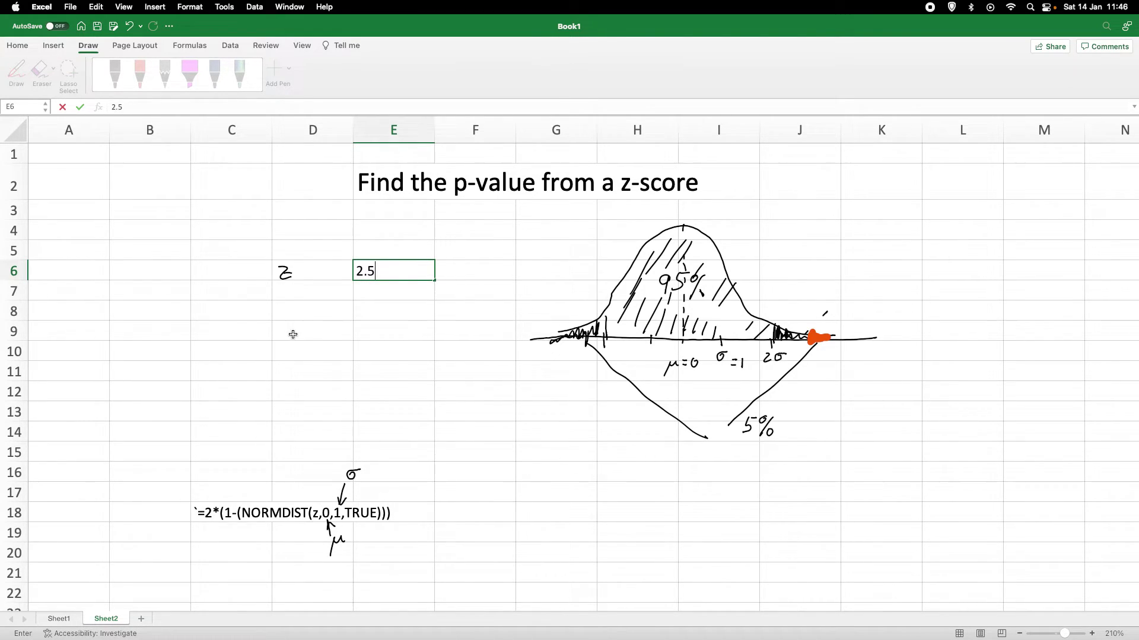
pyautogui.click(210, 335)
# Type the label 'p-value' into cell C9.
pyautogui.write('p')
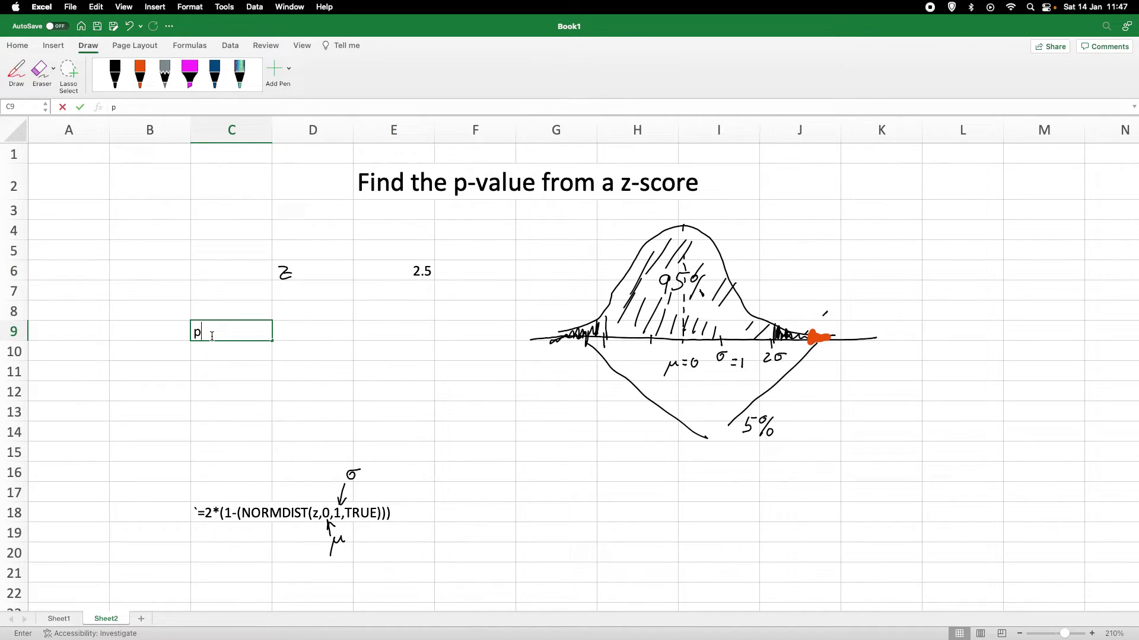
pyautogui.write('-vaa')
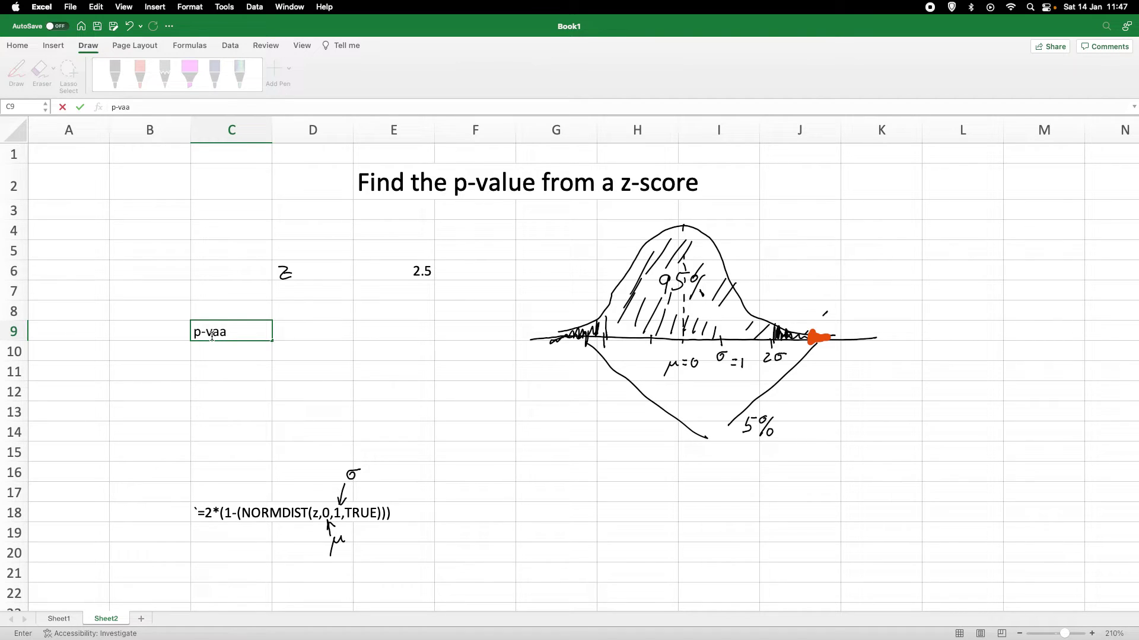
pyautogui.press('BackSpace')
pyautogui.write('lue')
pyautogui.click(309, 337)
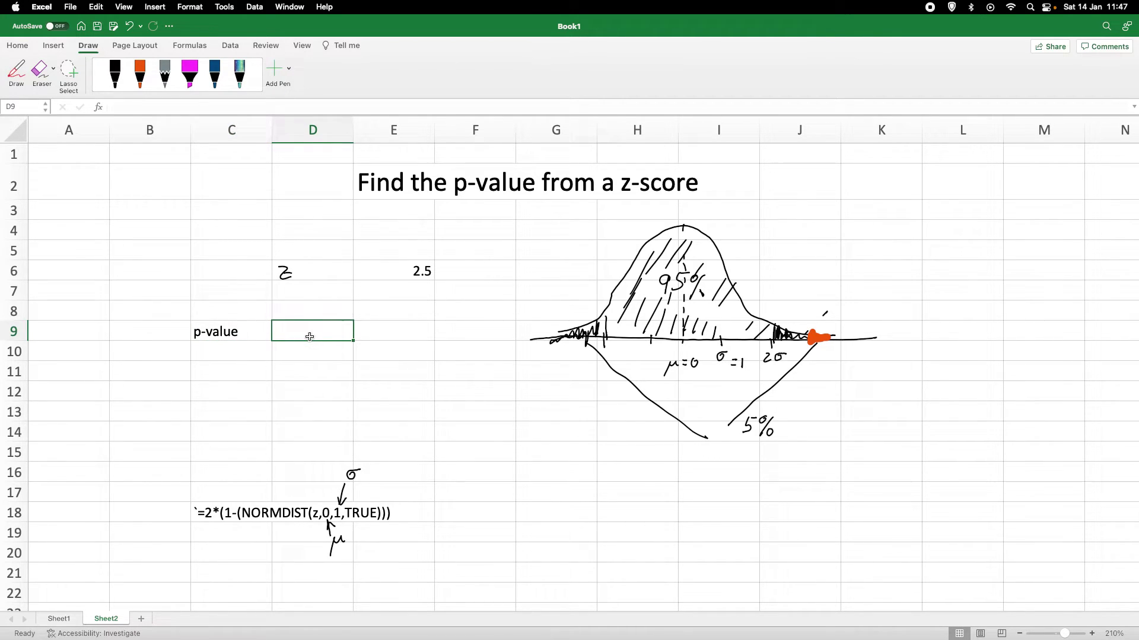
# In D9, enter =2*(1-(NORM.DIST(E6,0,1,TRUE))), giving 0.0124193.
pyautogui.write('=2')
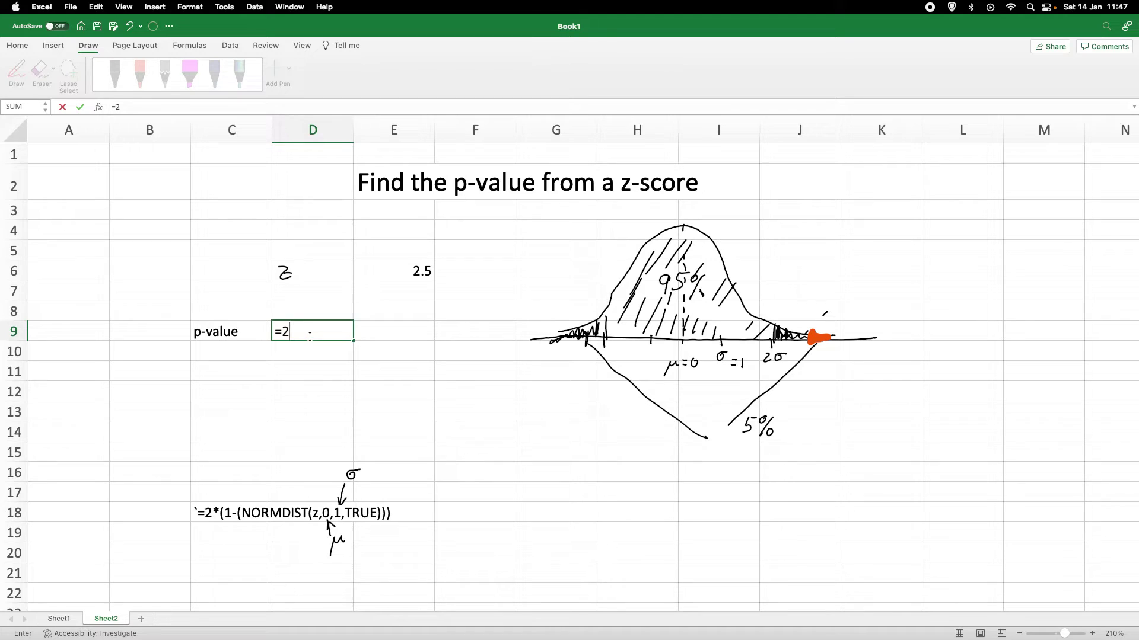
pyautogui.write('*(1-(N')
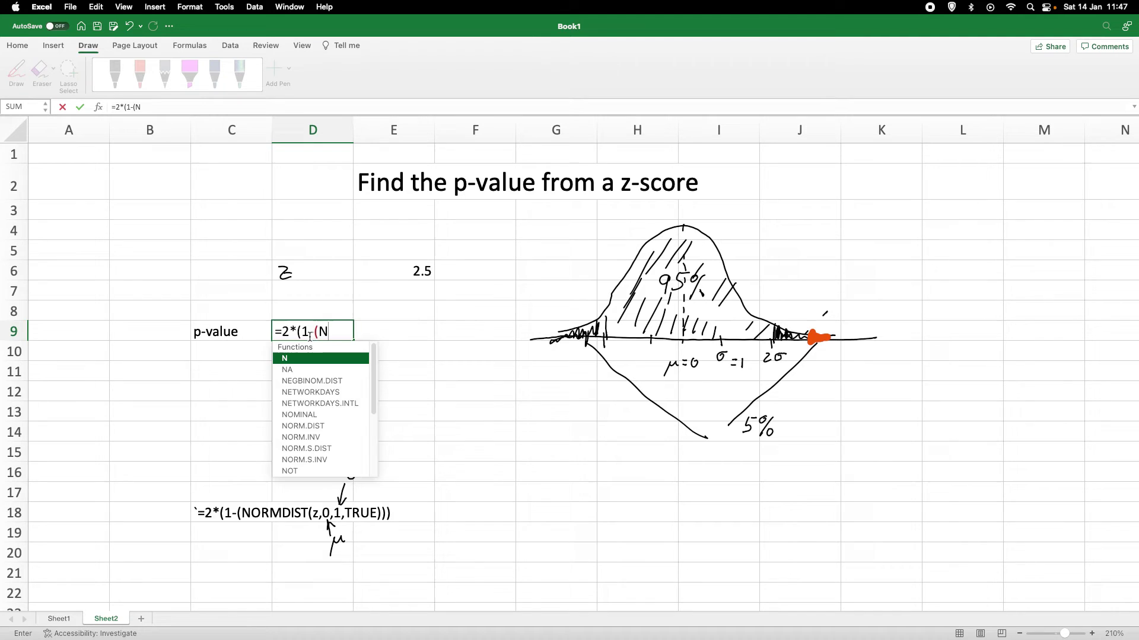
pyautogui.write('orm')
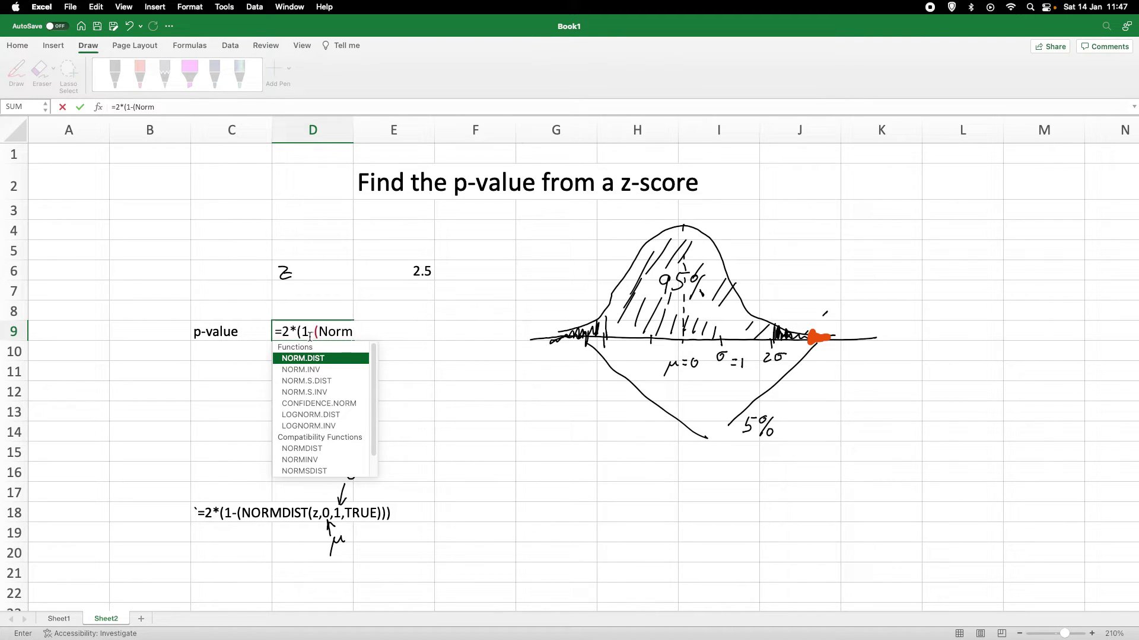
pyautogui.doubleClick(284, 359)
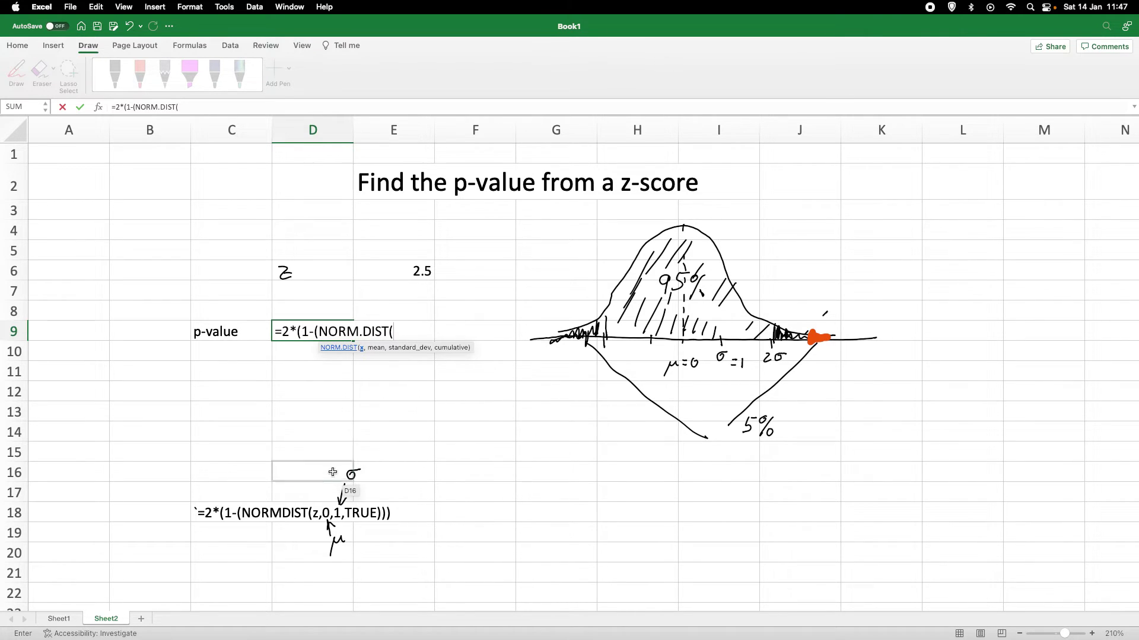
pyautogui.click(402, 270)
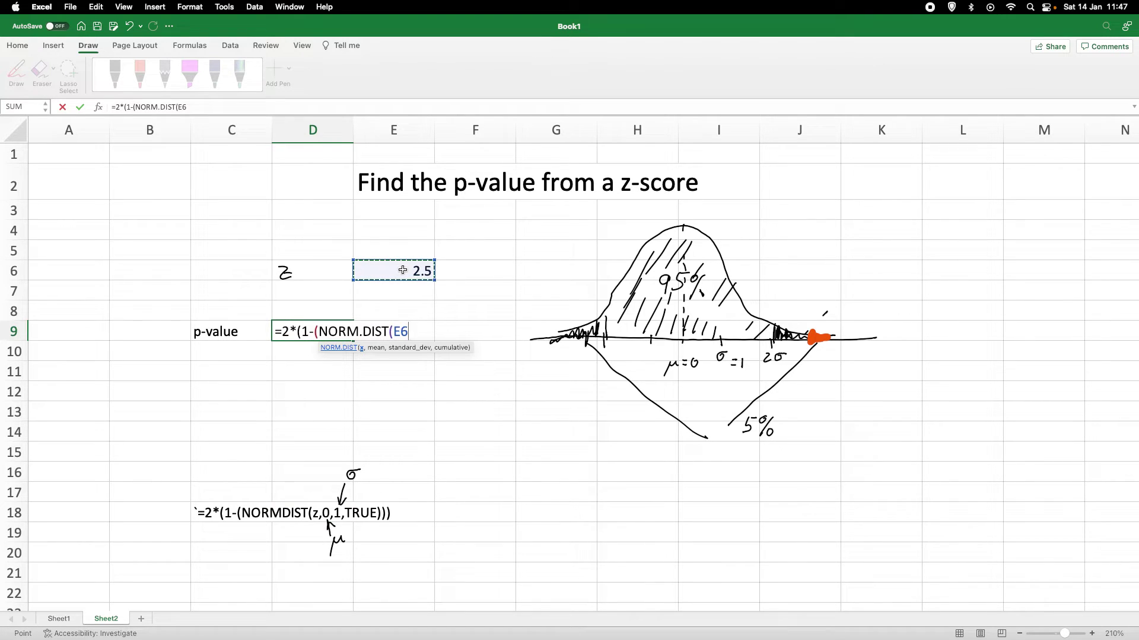
pyautogui.write(',0,1')
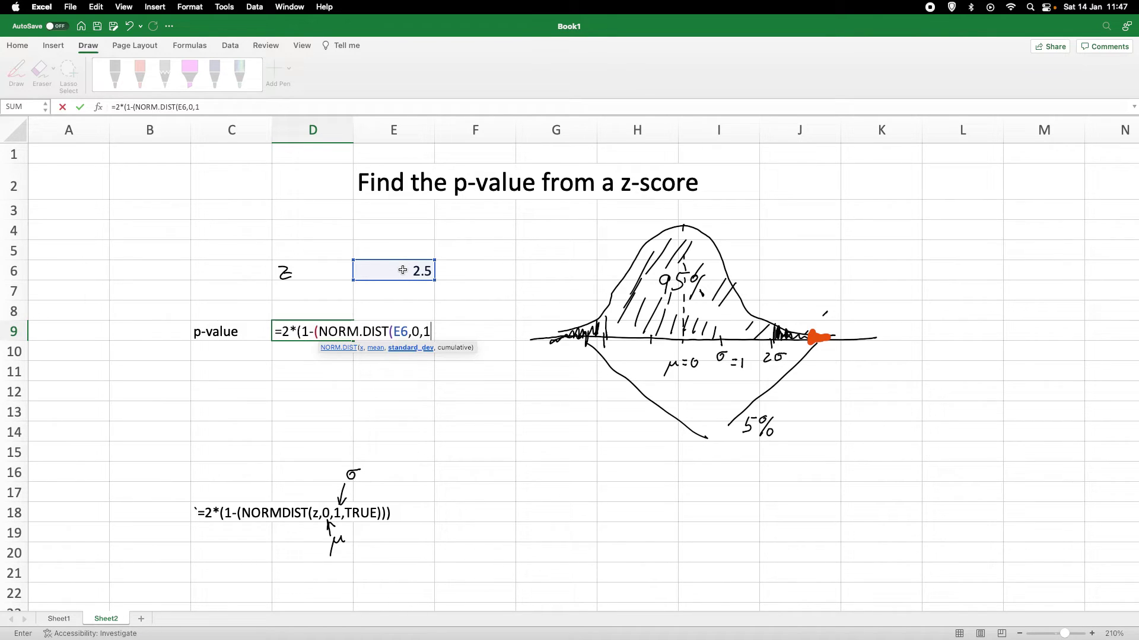
pyautogui.write(',')
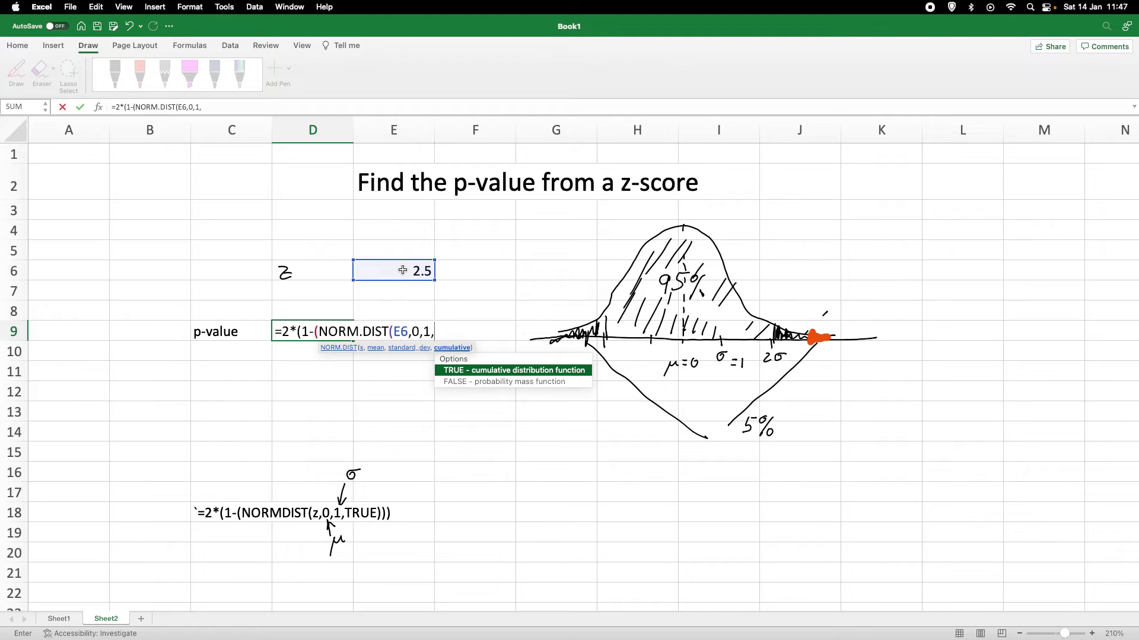
pyautogui.write('True)))')
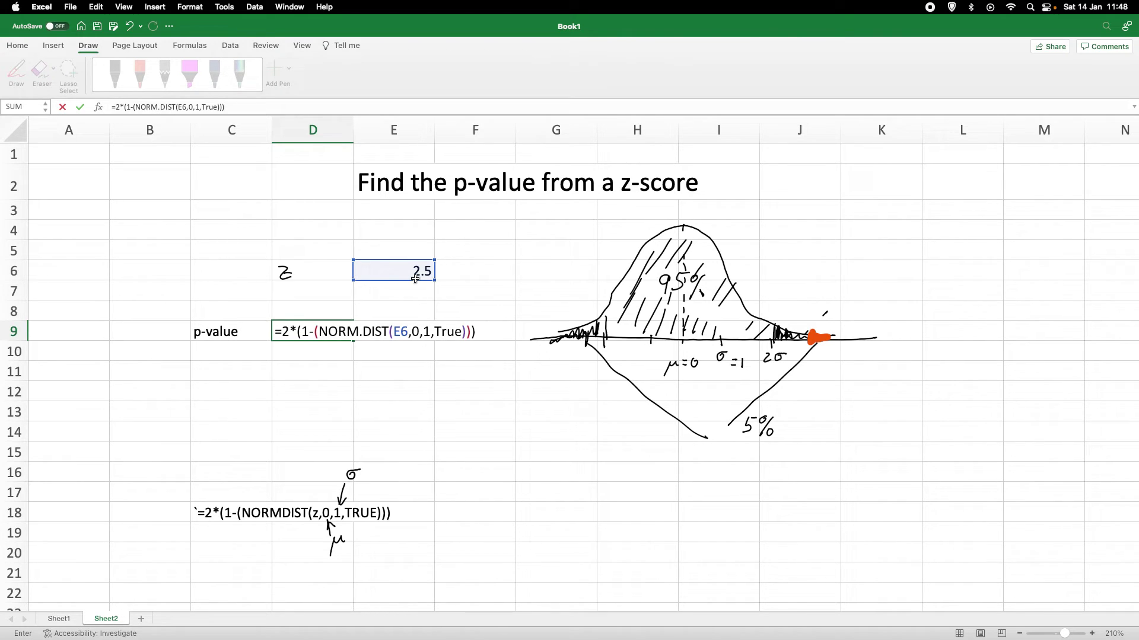
pyautogui.press('Return')
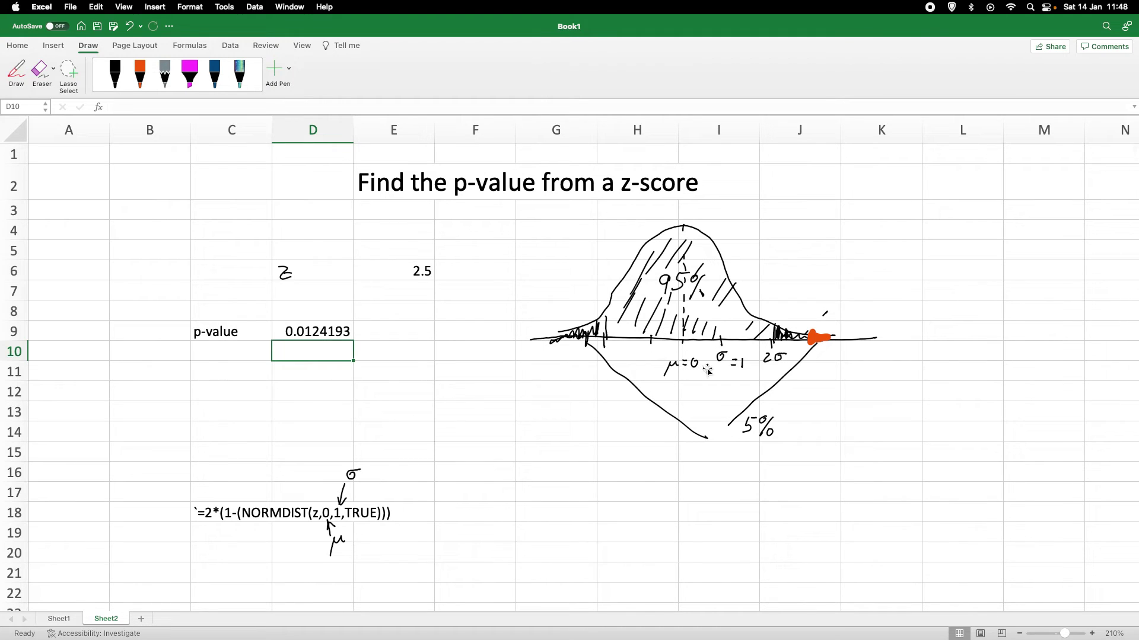
# Reposition the orange mark, then in black ink mark z = 2.5 with an arrow and start the 0.012 note.
pyautogui.moveTo(812, 342); pyautogui.dragTo(813, 342)
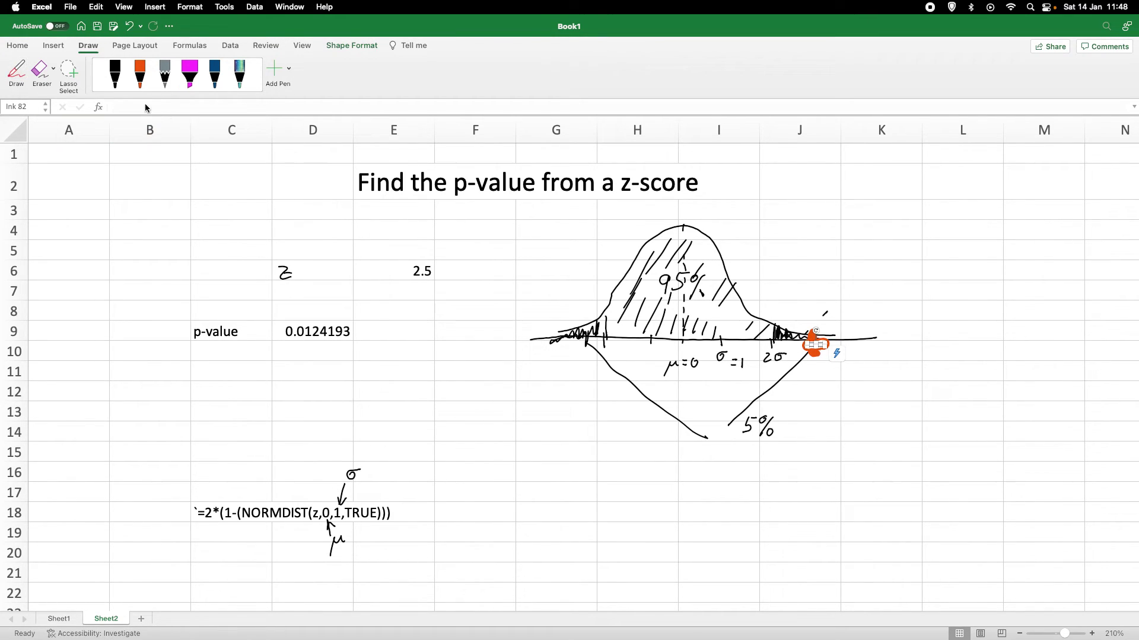
pyautogui.click(114, 75)
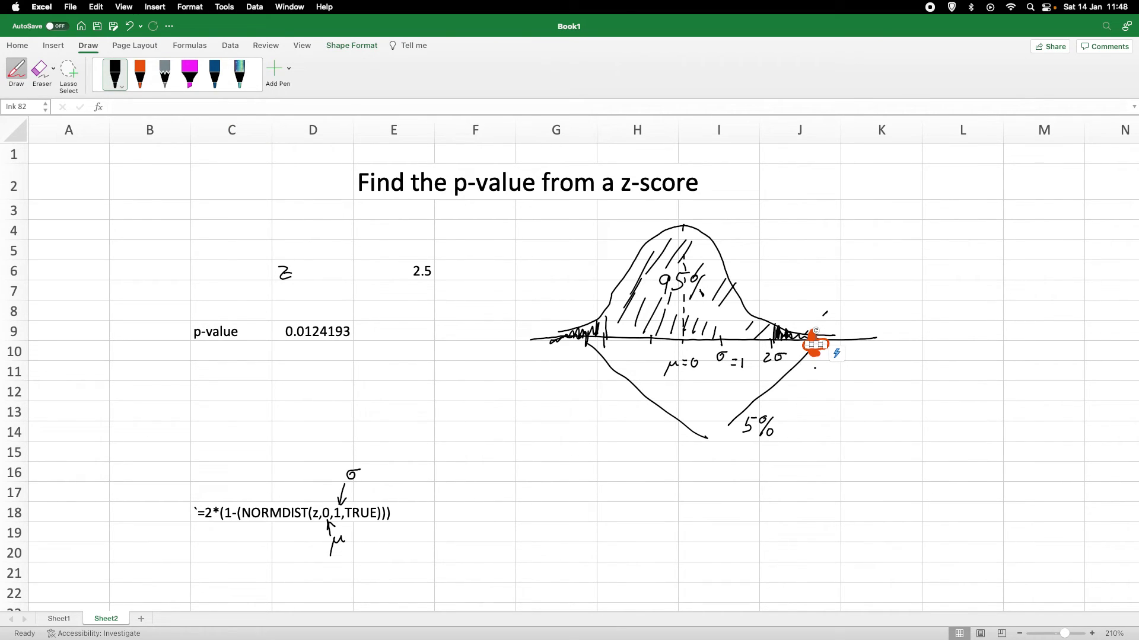
pyautogui.moveTo(816, 331)
pyautogui.mouseDown()
pyautogui.moveTo(811, 356)
pyautogui.moveTo(811, 332)
pyautogui.moveTo(813, 354)
pyautogui.moveTo(841, 346)
pyautogui.mouseUp()
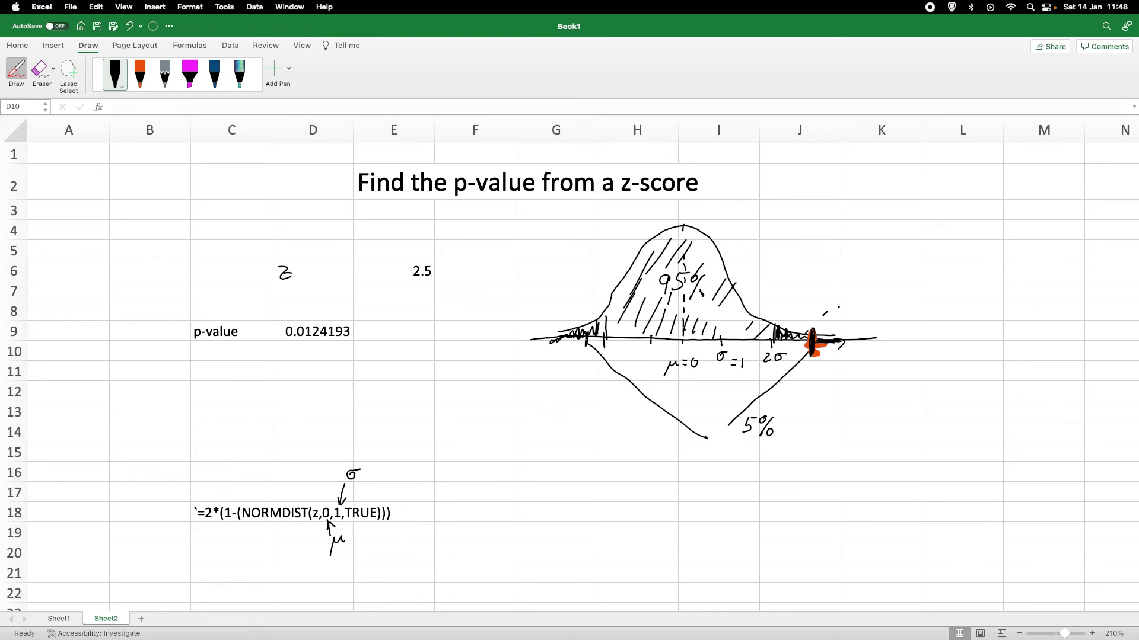
pyautogui.moveTo(842, 306)
pyautogui.mouseDown()
pyautogui.moveTo(835, 326)
pyautogui.moveTo(845, 321)
pyautogui.mouseUp()
pyautogui.moveTo(867, 290)
pyautogui.mouseDown()
pyautogui.moveTo(981, 299)
pyautogui.moveTo(987, 288)
pyautogui.moveTo(995, 302)
pyautogui.mouseUp()
pyautogui.click(956, 297)
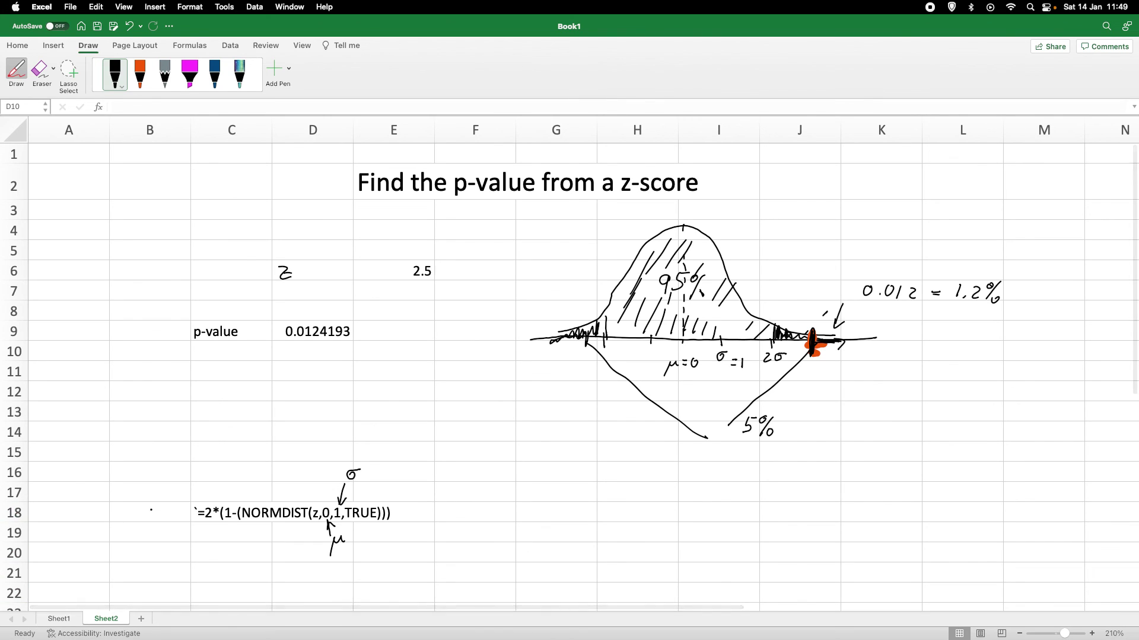
# Draw an ink loop around the NORMDIST formula text in row 18.
pyautogui.moveTo(180, 491)
pyautogui.mouseDown()
pyautogui.moveTo(187, 531)
pyautogui.moveTo(311, 547)
pyautogui.moveTo(469, 534)
pyautogui.moveTo(413, 455)
pyautogui.moveTo(228, 459)
pyautogui.moveTo(190, 481)
pyautogui.mouseUp()
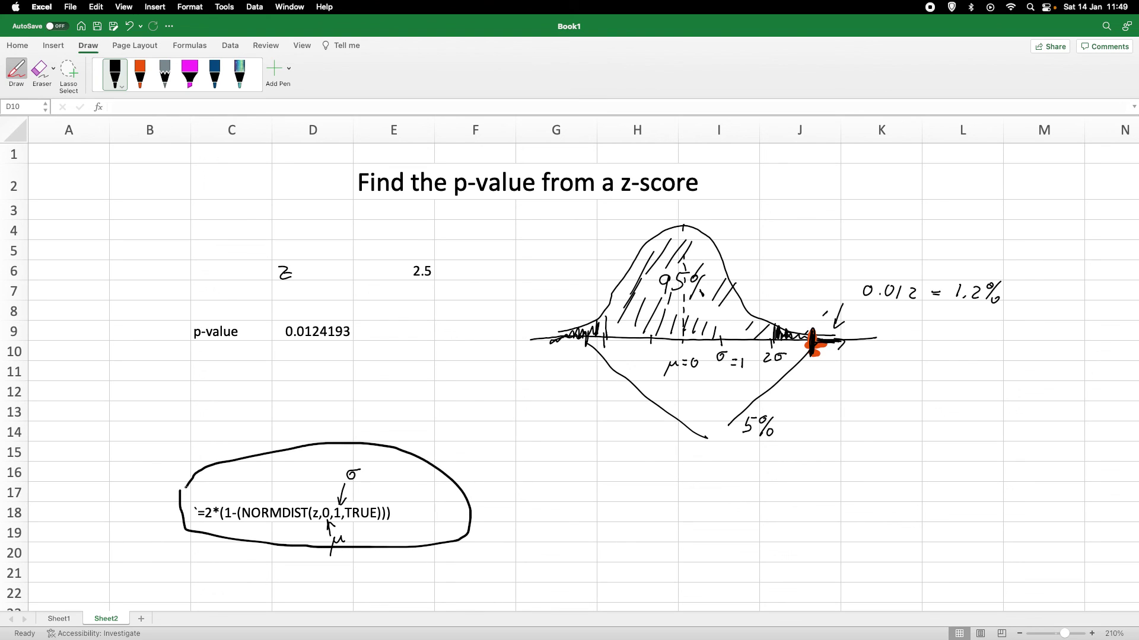